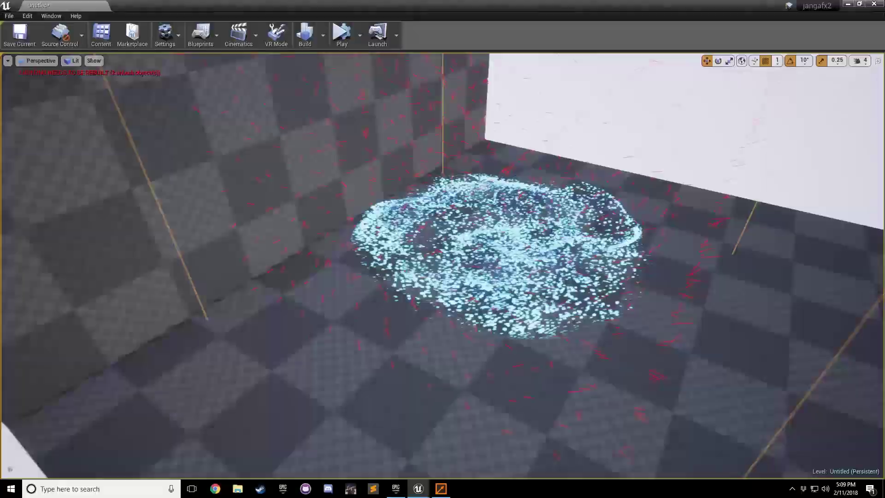
# Orbit the view around the recoloured orange particle cloud to a new angle
pyautogui.moveTo(443, 263); pyautogui.dragTo(443, 263, button='right')
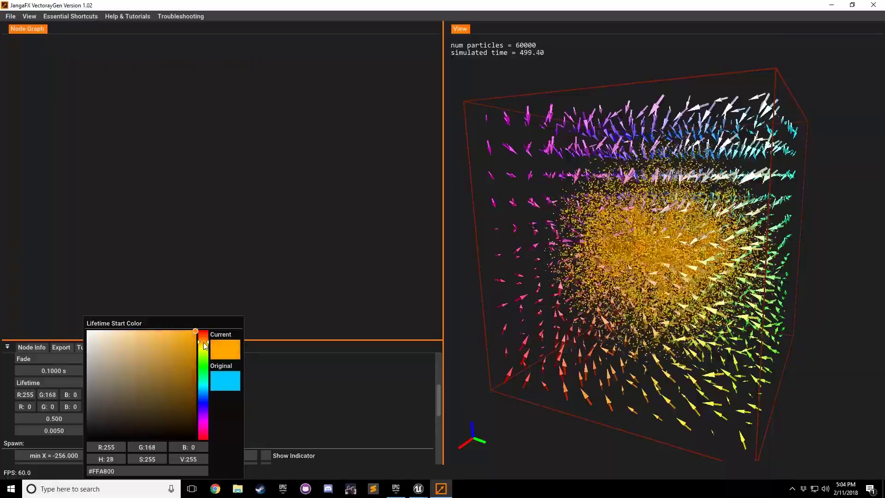
pyautogui.moveTo(588, 207); pyautogui.dragTo(554, 260)
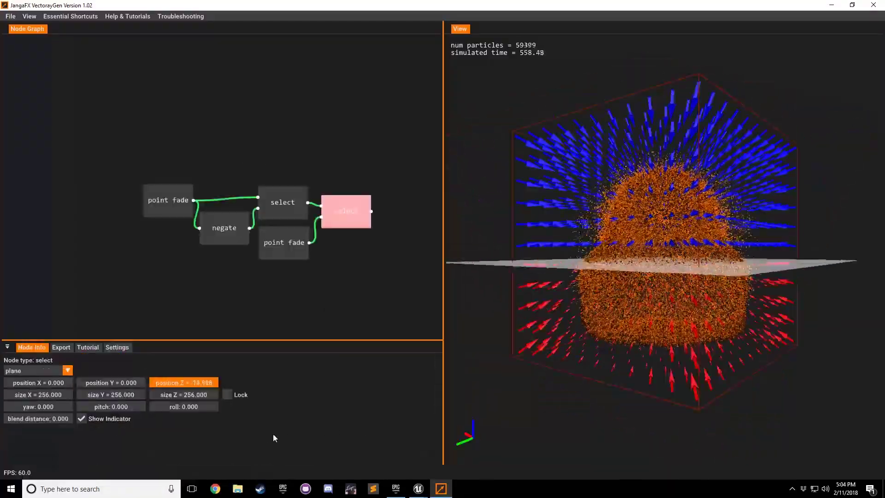
# Shift the dividing plane along Z and tilt it to about 79 degrees
pyautogui.moveTo(19, 458); pyautogui.dragTo(318, 420)
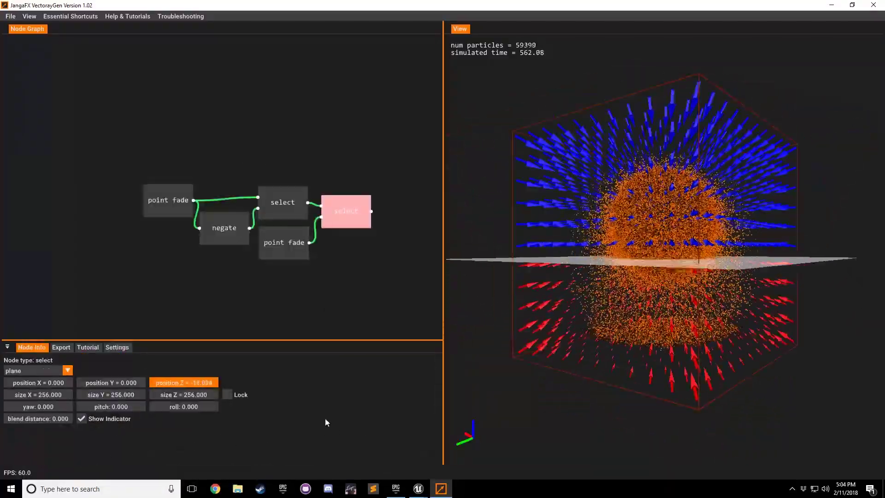
pyautogui.moveTo(533, 370)
pyautogui.mouseDown()
pyautogui.moveTo(790, 354)
pyautogui.moveTo(538, 428)
pyautogui.moveTo(77, 493)
pyautogui.mouseUp()
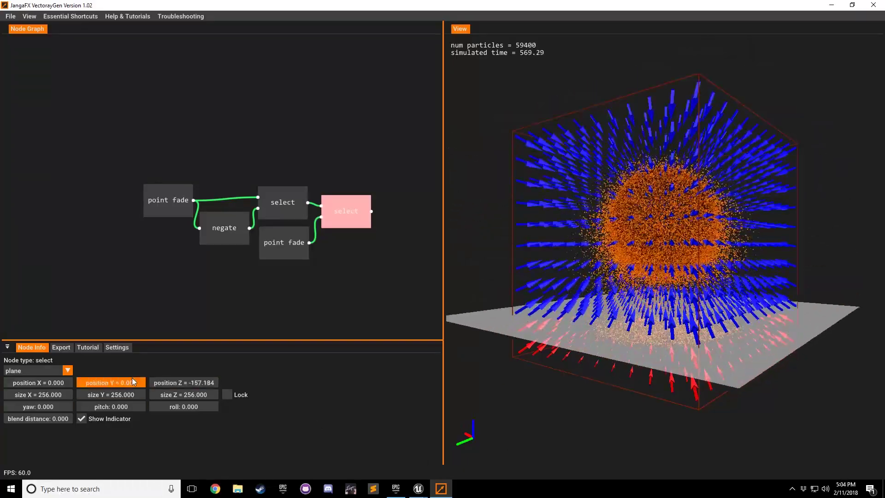
pyautogui.moveTo(98, 408); pyautogui.dragTo(466, 400)
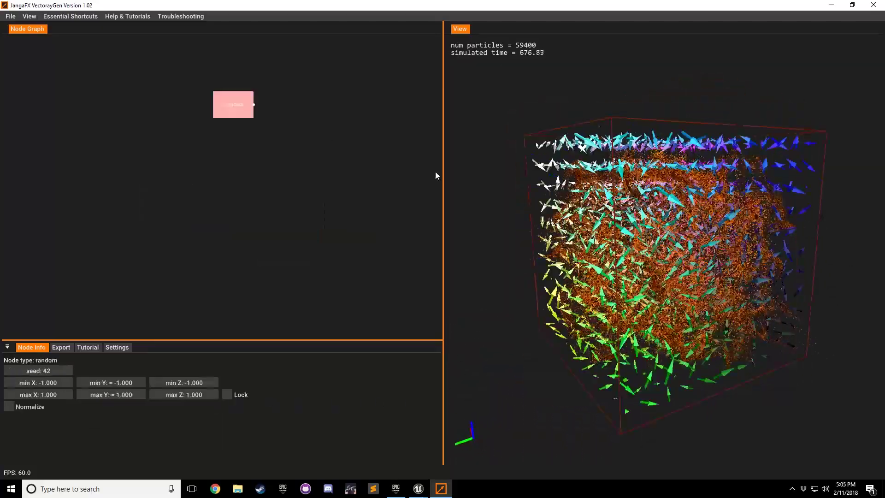
# Reseed the random vector field and raise the emitter's spawn rate to 50000
pyautogui.moveTo(436, 175); pyautogui.dragTo(525, 181)
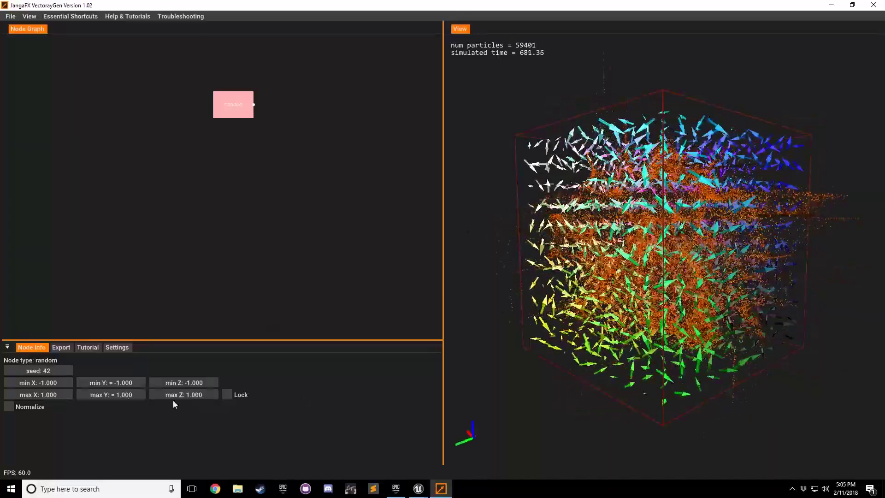
pyautogui.moveTo(54, 372); pyautogui.dragTo(155, 378)
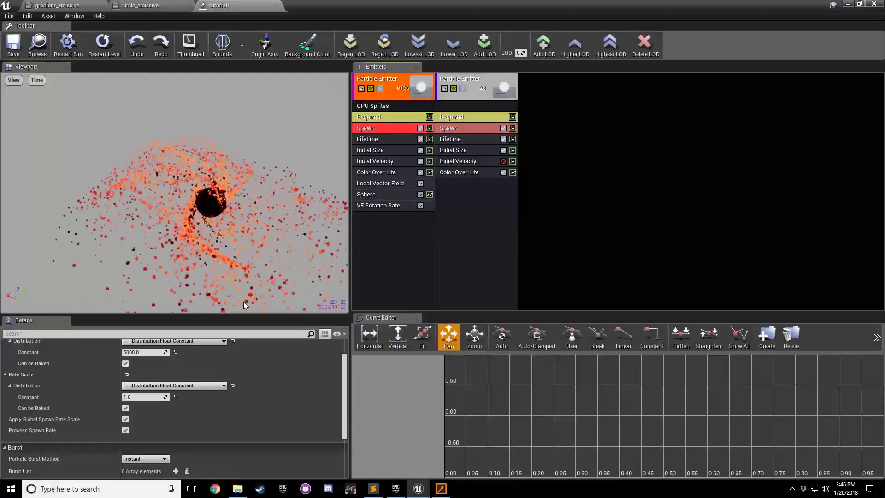
pyautogui.write('0000')
pyautogui.press('Return')
# Scale the locked bounding box down evenly from ±256 to about ±112 units
pyautogui.moveTo(198, 183); pyautogui.dragTo(207, 208)
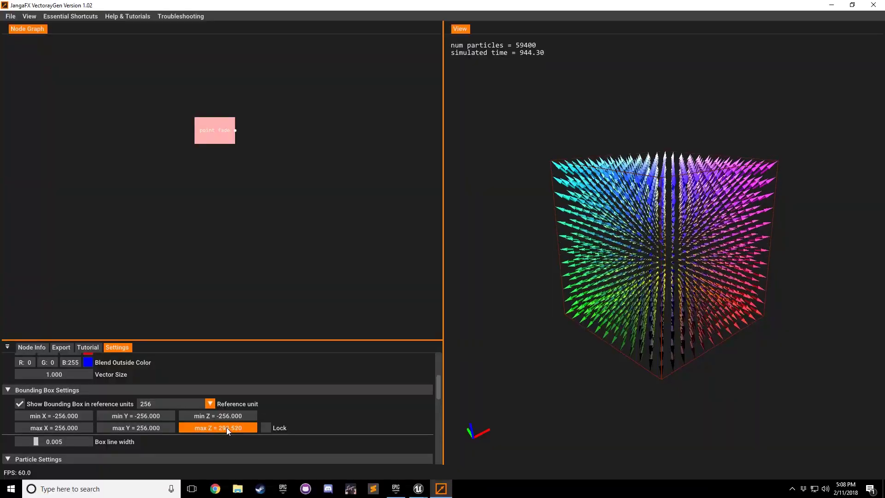
pyautogui.moveTo(252, 430); pyautogui.dragTo(217, 429)
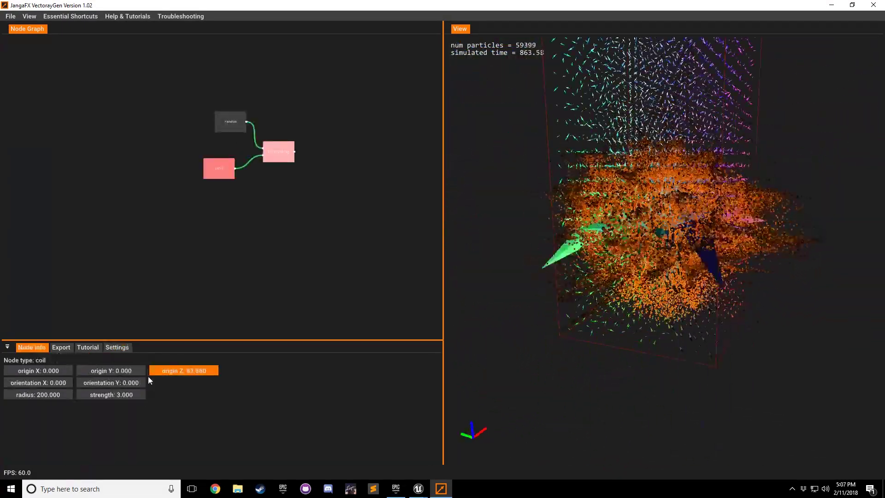
# Raise the coil node's origin Z to about 642
pyautogui.moveTo(148, 378)
pyautogui.mouseDown()
pyautogui.moveTo(196, 378)
pyautogui.moveTo(92, 387)
pyautogui.mouseUp()
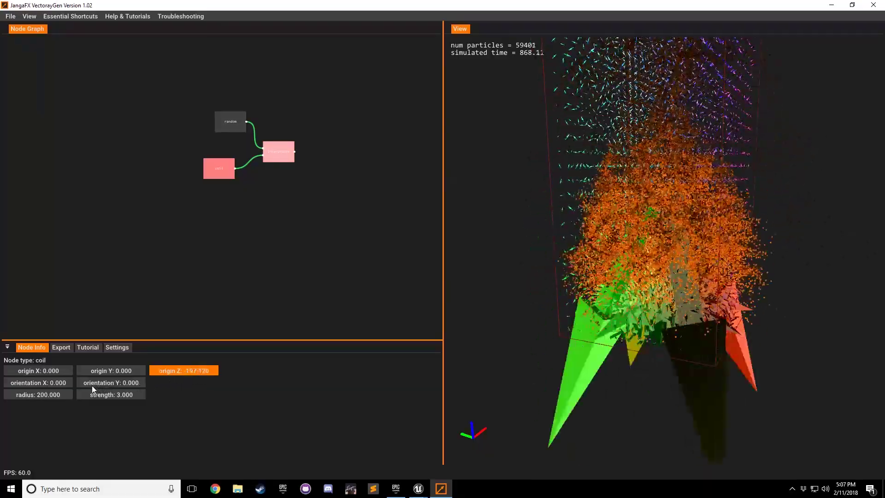
pyautogui.click(177, 375)
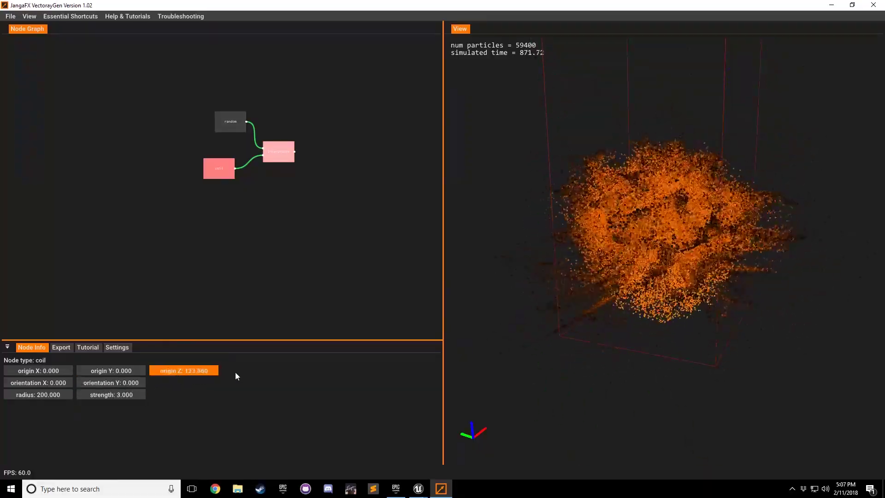
pyautogui.moveTo(271, 373); pyautogui.dragTo(309, 373)
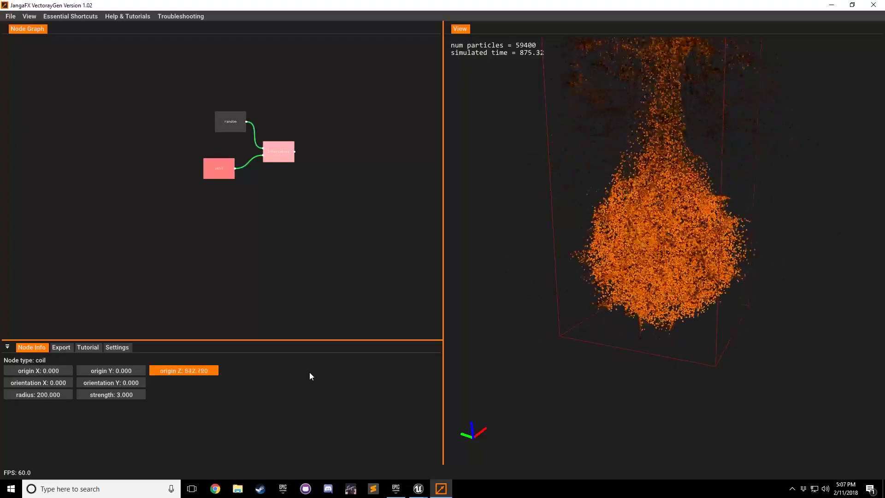